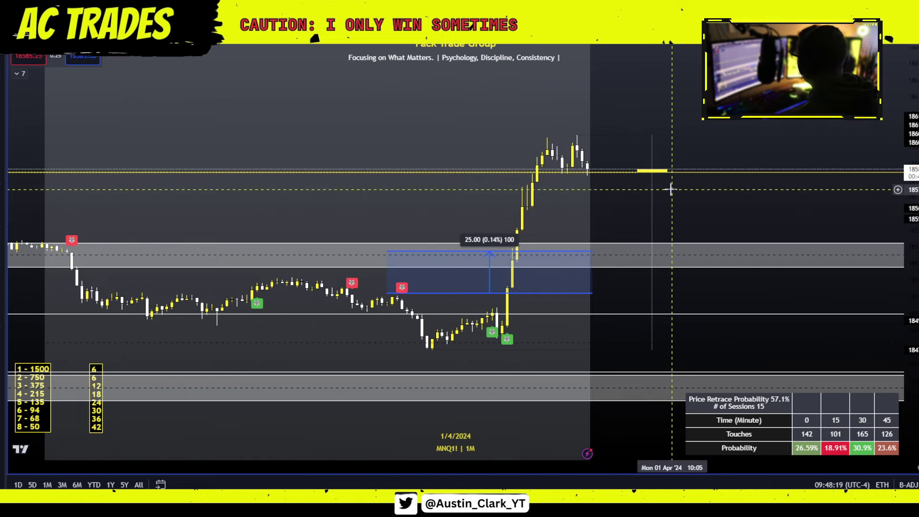
Step: Examine the recent rally on the 1-minute chart and compare it with the overnight highs and lows of 1 April 2024
scroll(658, 182, "down", 1)
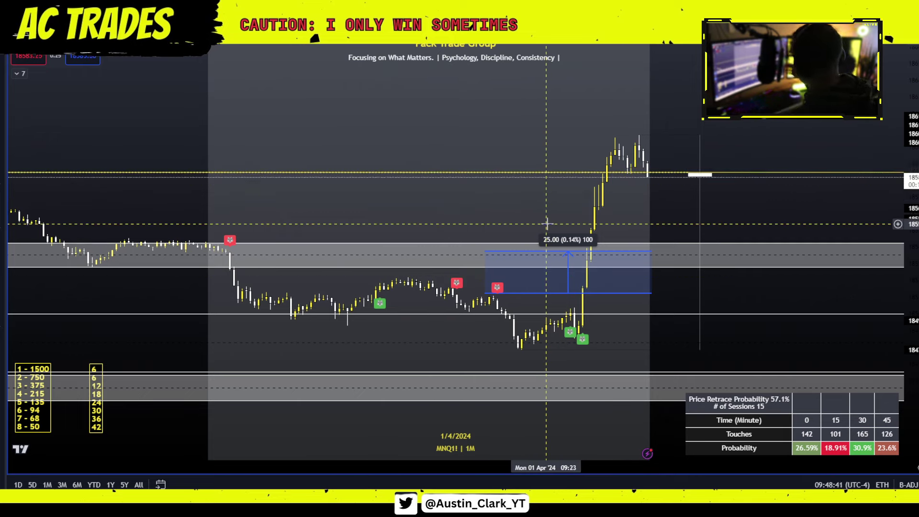
scroll(507, 230, "right", 3)
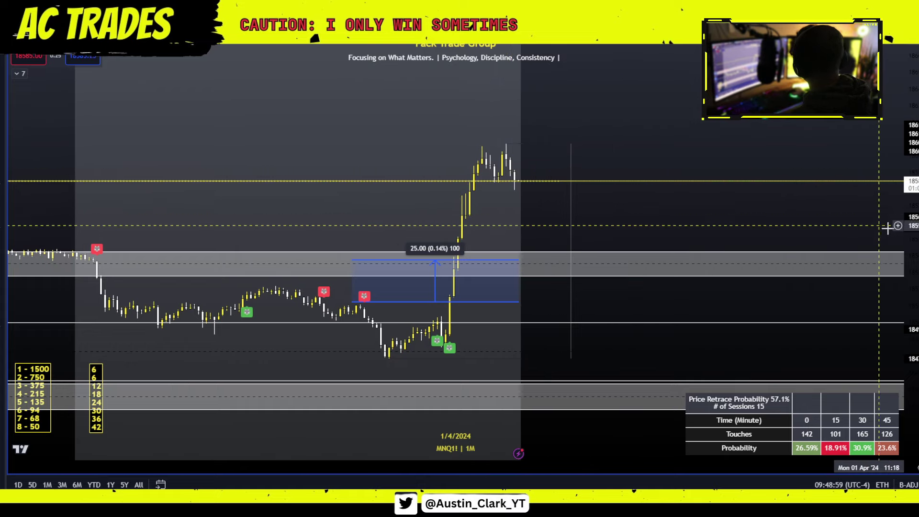
left_click_drag(699, 238, 793, 238)
scroll(600, 178, "up", 2)
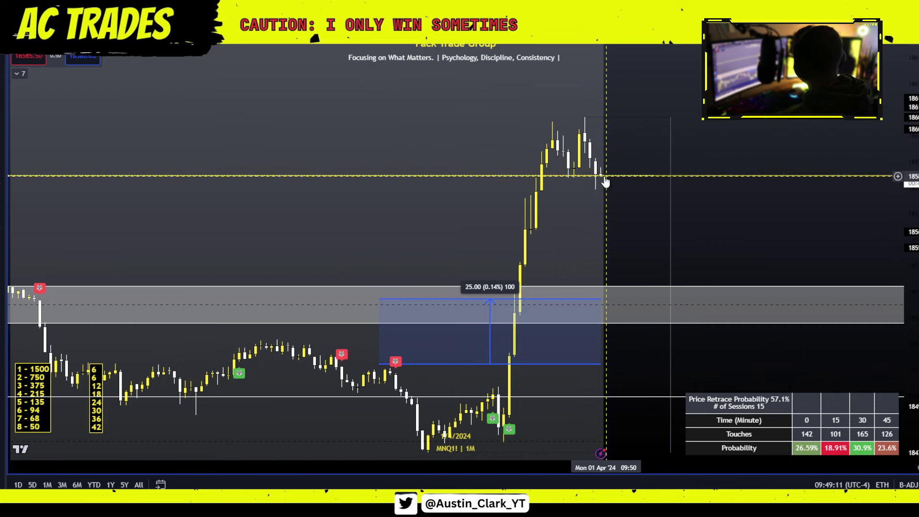
scroll(633, 188, "up", 3)
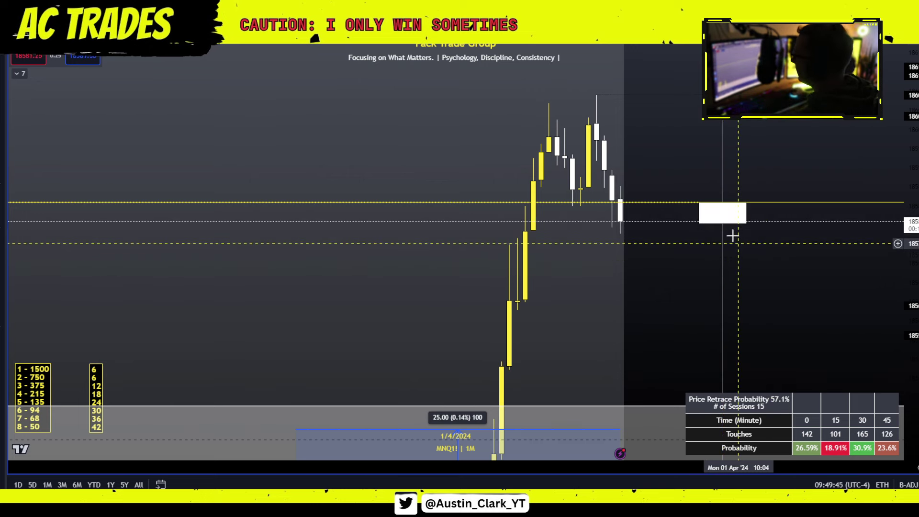
left_click_drag(735, 244, 603, 212)
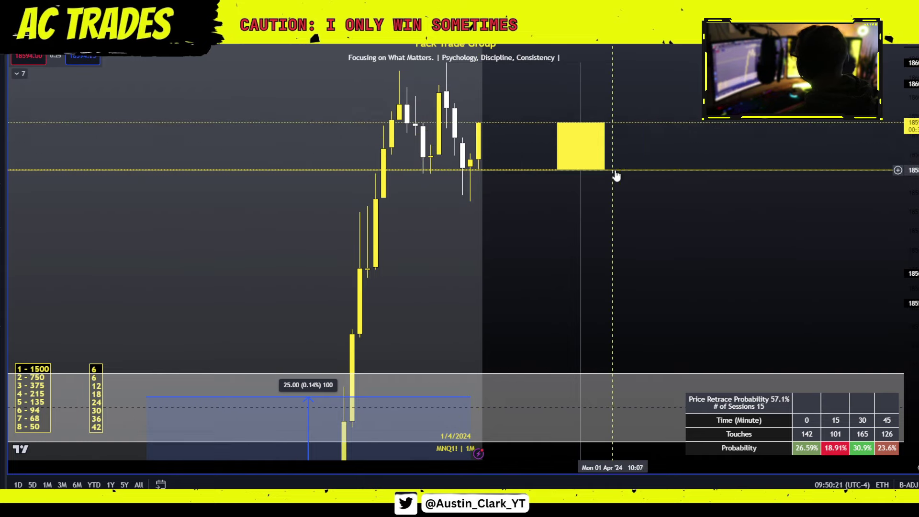
scroll(615, 176, "down", 10)
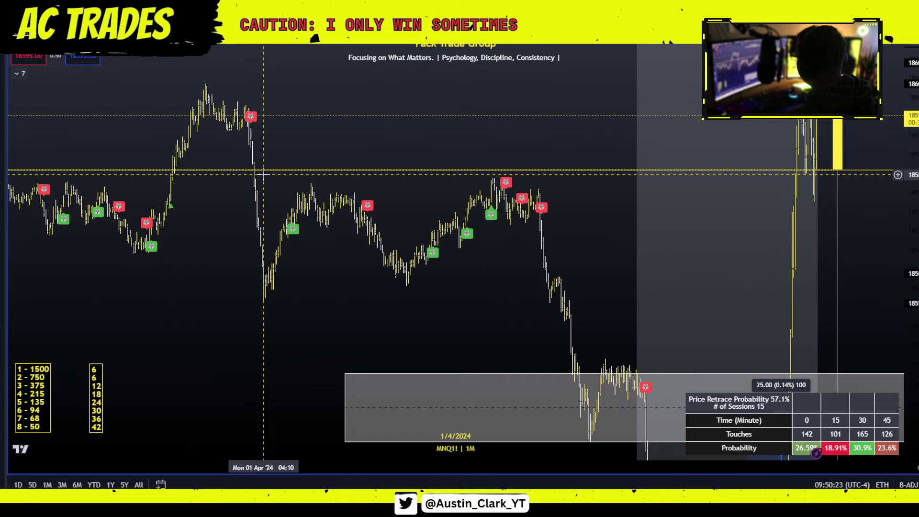
scroll(262, 175, "down", 4)
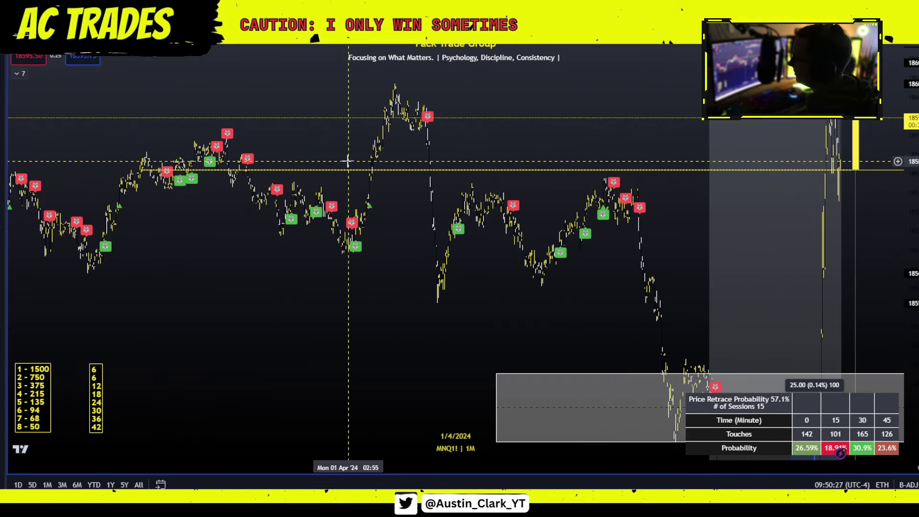
scroll(562, 196, "right", 5)
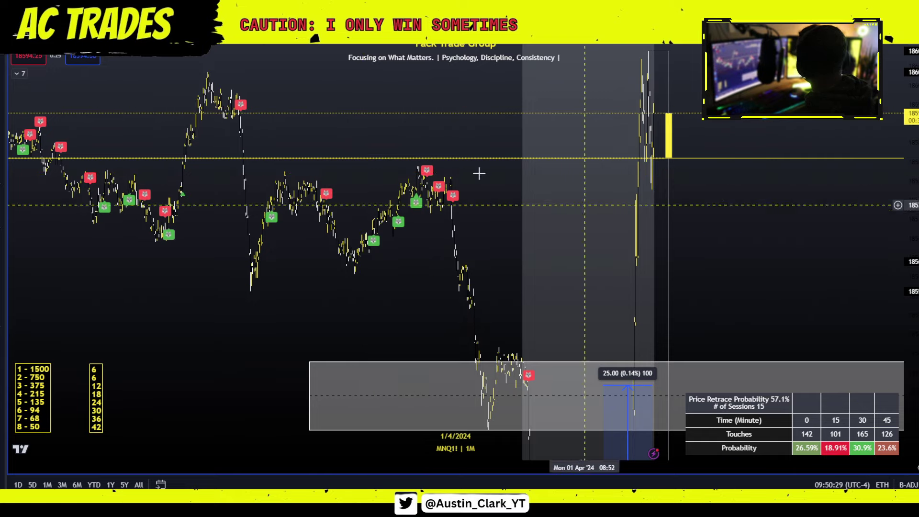
Step: Switch the chart to the 60-minute timeframe and inspect the recent sessions and marked zones
type("60")
key("Return")
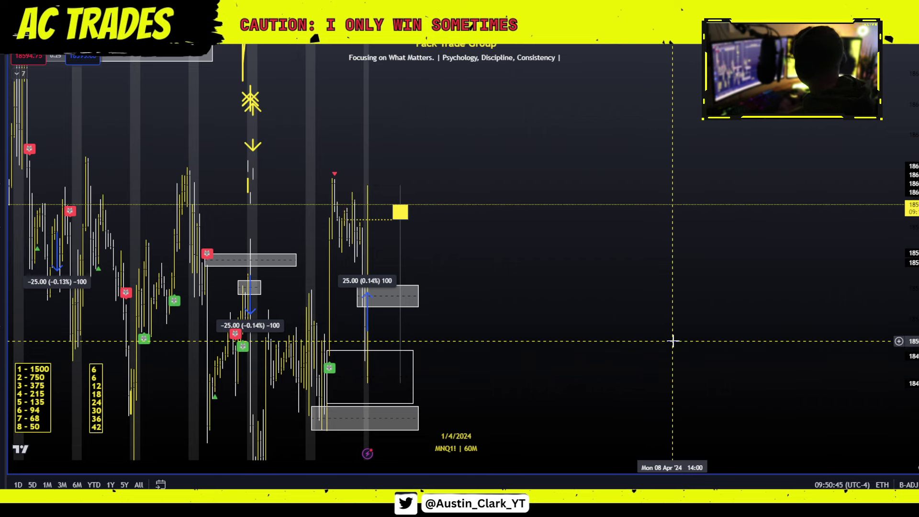
scroll(804, 369, "up", 3)
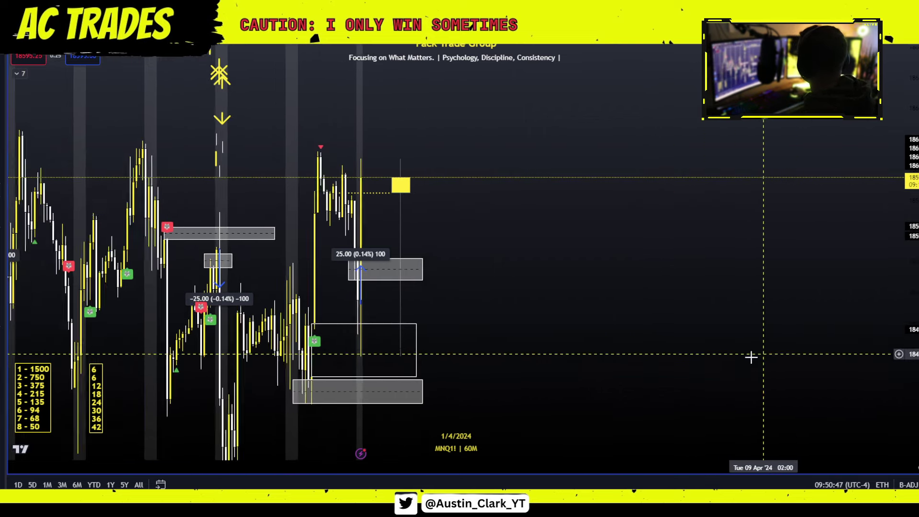
scroll(750, 357, "up", 2)
scroll(640, 343, "down", 1)
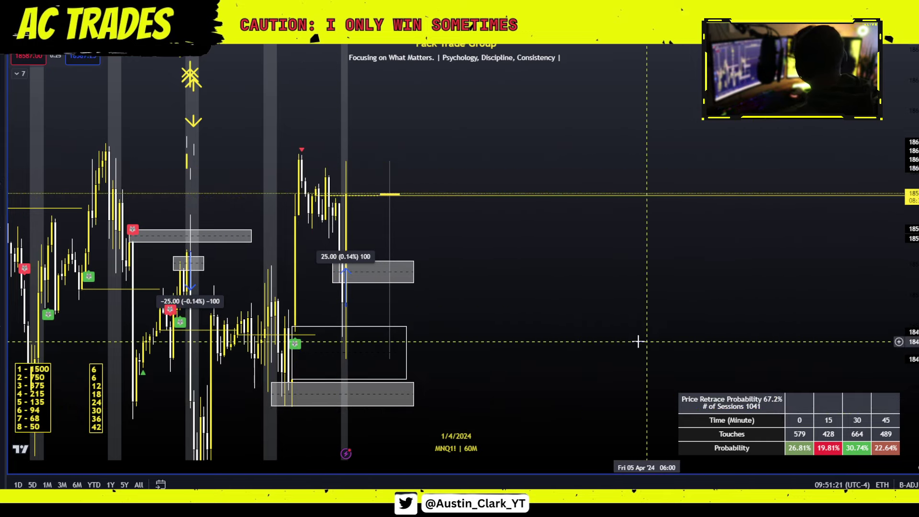
left_click_drag(622, 342, 802, 292)
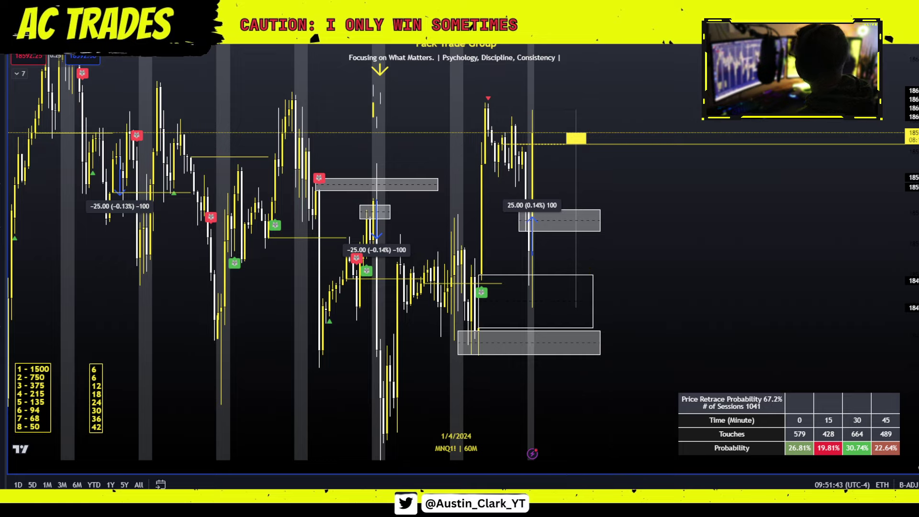
key("shift+alt+r")
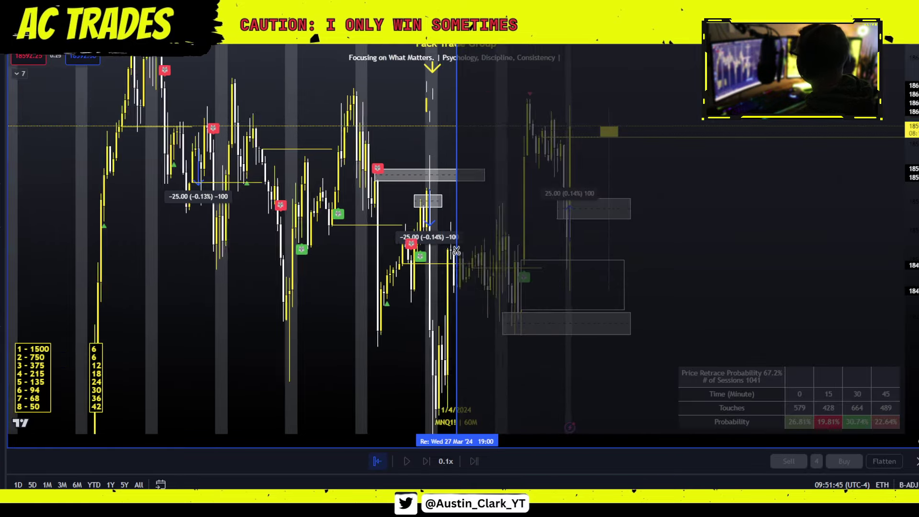
scroll(446, 243, "down", 5)
scroll(447, 244, "down", 3)
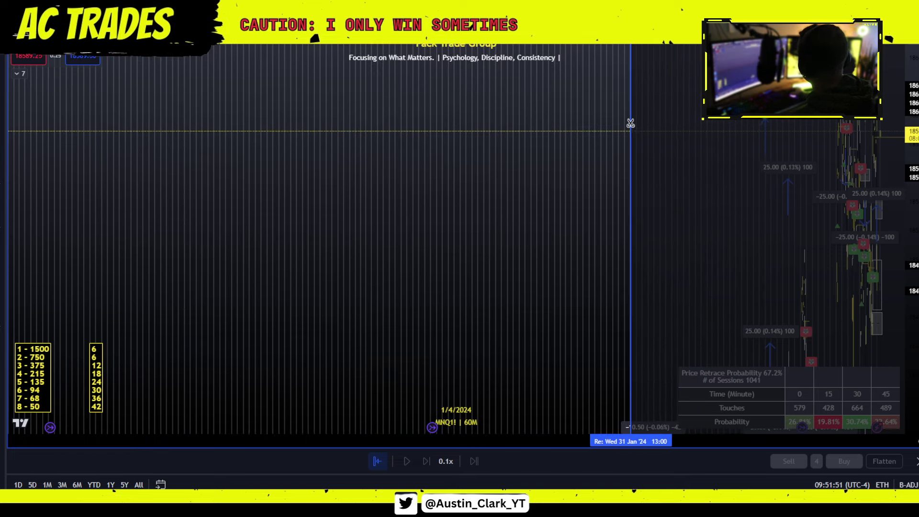
left_click(379, 461)
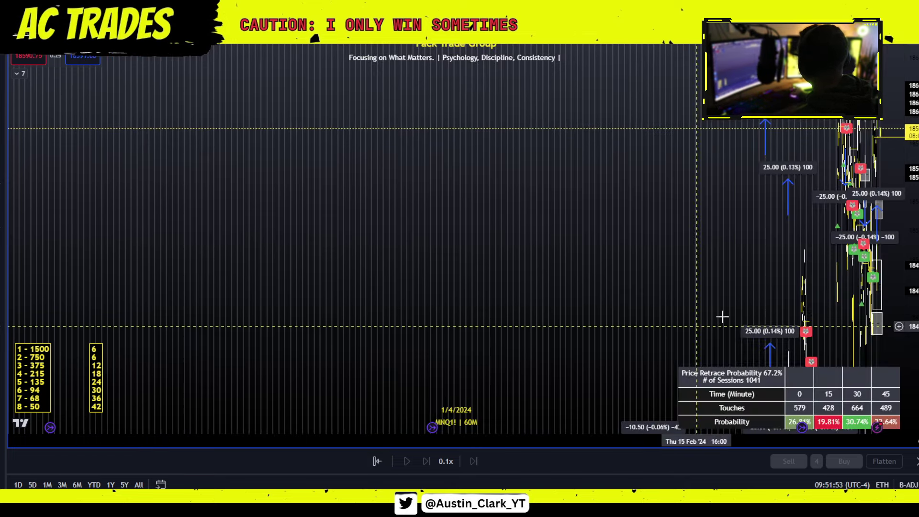
scroll(737, 318, "up", 6)
scroll(737, 318, "up", 5)
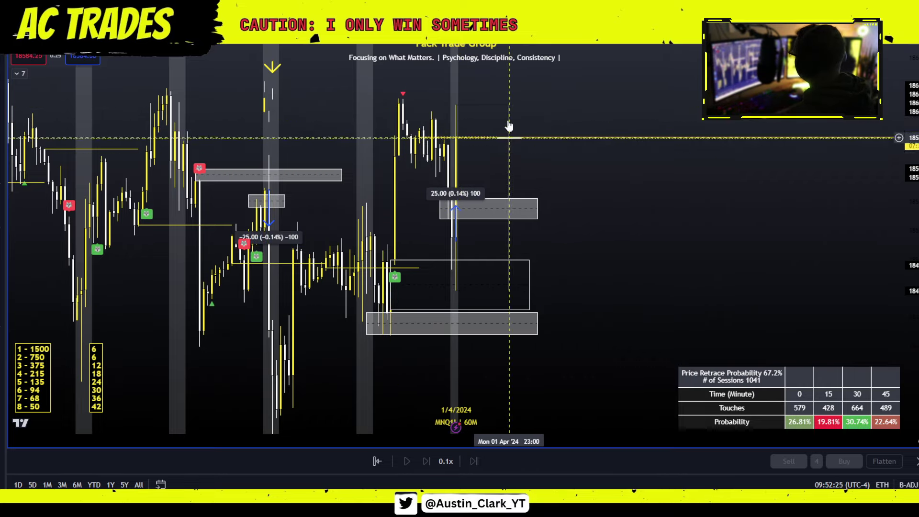
Step: Draw a tall, narrow rectangle in the empty area around 3 April 2024, adjust its height repeatedly down to a thin sliver, and remove it
left_click_drag(509, 153, 372, 236)
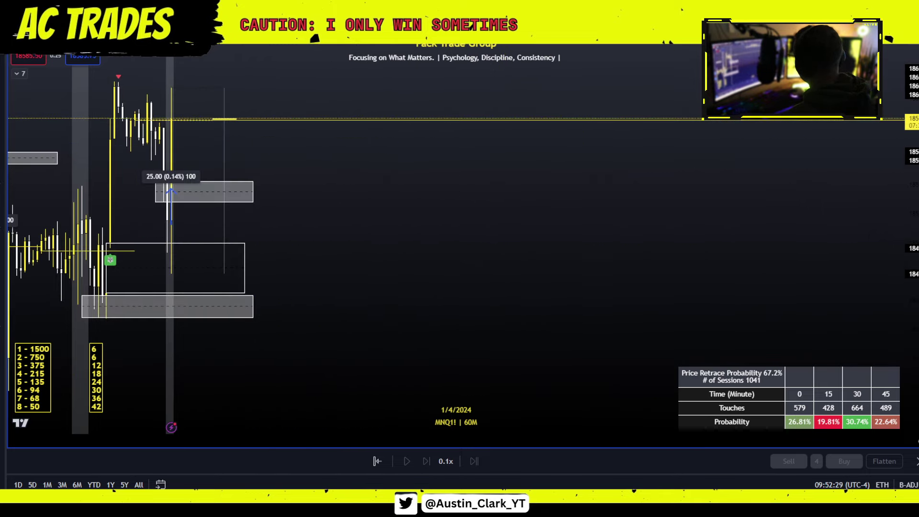
left_click_drag(381, 156, 412, 297)
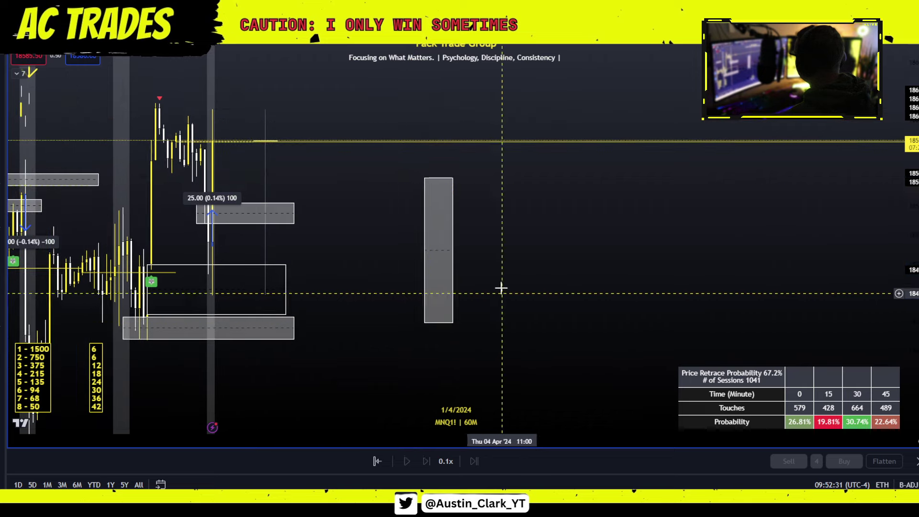
left_click(437, 182)
mouse_move(438, 177)
left_mouse_down()
mouse_move(439, 380)
mouse_move(438, 238)
left_mouse_up()
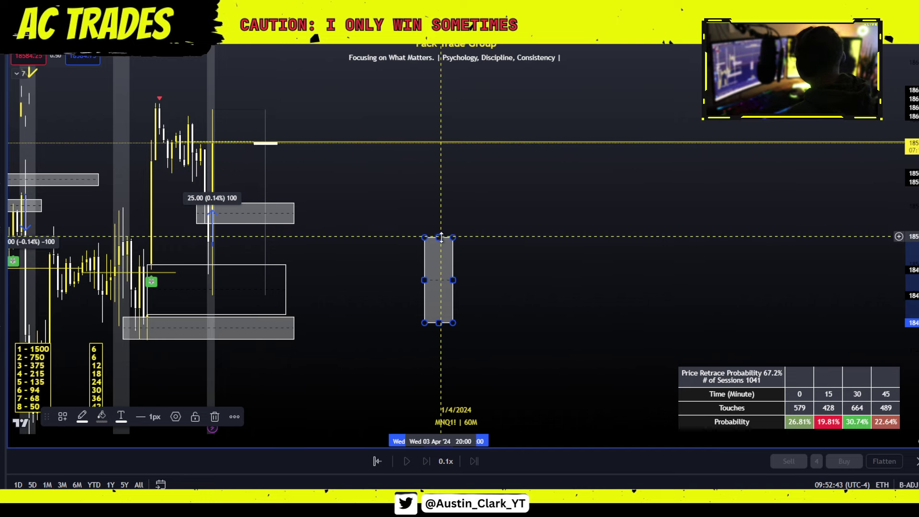
mouse_move(440, 236)
left_mouse_down()
mouse_move(439, 352)
mouse_move(445, 280)
mouse_move(447, 320)
mouse_move(436, 319)
left_mouse_up()
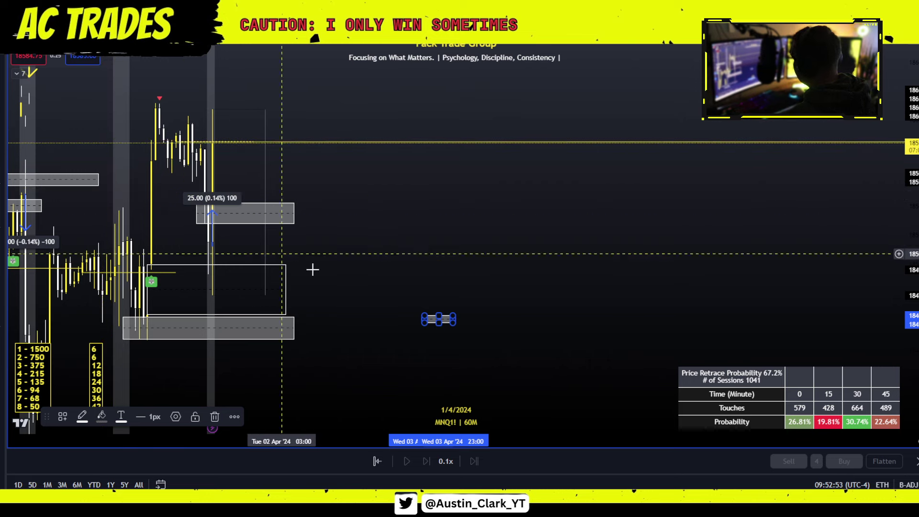
mouse_move(440, 313)
left_mouse_down()
mouse_move(439, 270)
mouse_move(446, 366)
mouse_move(440, 334)
mouse_move(454, 307)
left_mouse_up()
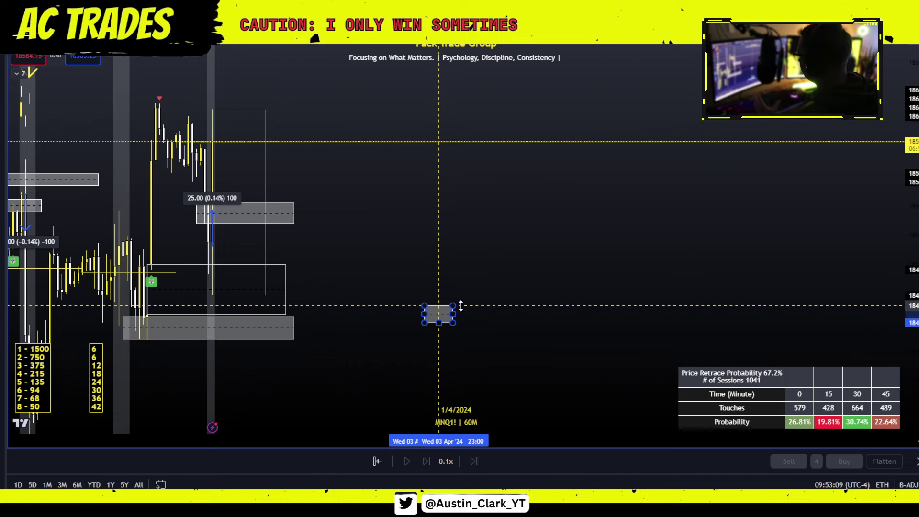
left_click_drag(461, 306, 463, 312)
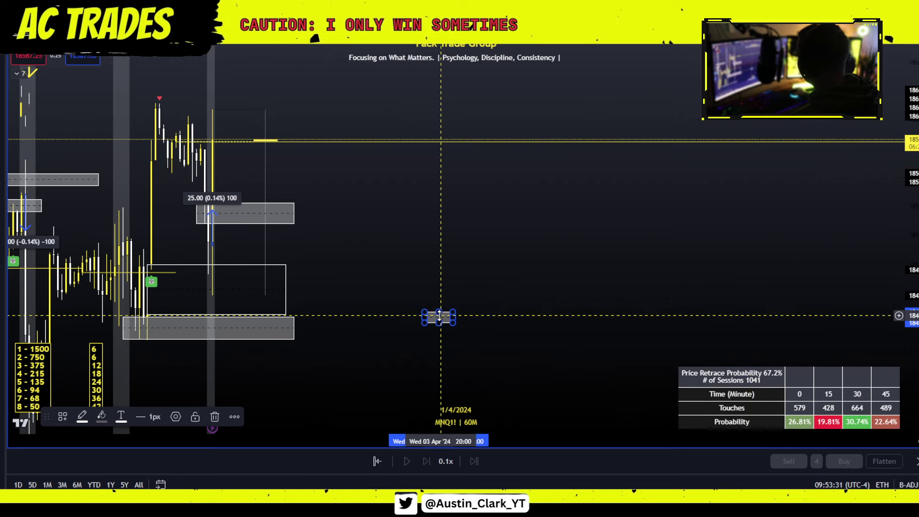
mouse_move(438, 312)
left_mouse_down()
mouse_move(447, 211)
mouse_move(448, 315)
mouse_move(451, 171)
mouse_move(451, 395)
mouse_move(453, 220)
mouse_move(453, 341)
mouse_move(453, 233)
mouse_move(452, 293)
mouse_move(452, 270)
mouse_move(440, 269)
mouse_move(439, 254)
mouse_move(450, 349)
mouse_move(454, 321)
left_mouse_up()
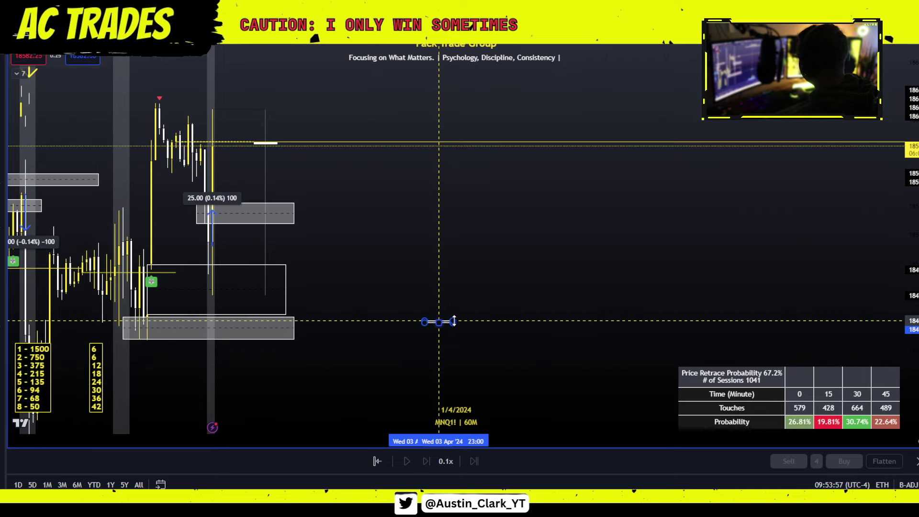
left_click_drag(402, 302, 603, 265)
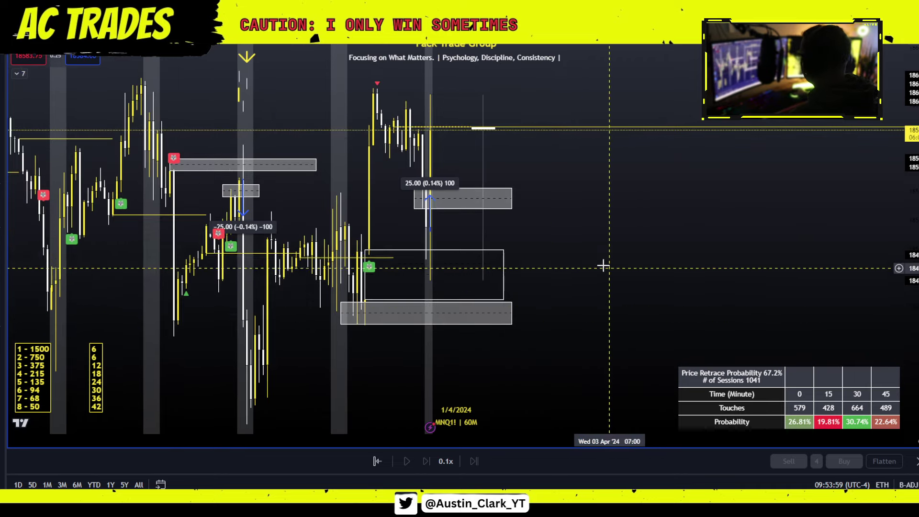
Step: Shorten the lowest gray zone so its left edge starts at the Thu 28 Mar '24 16:00 candle
left_click(388, 309)
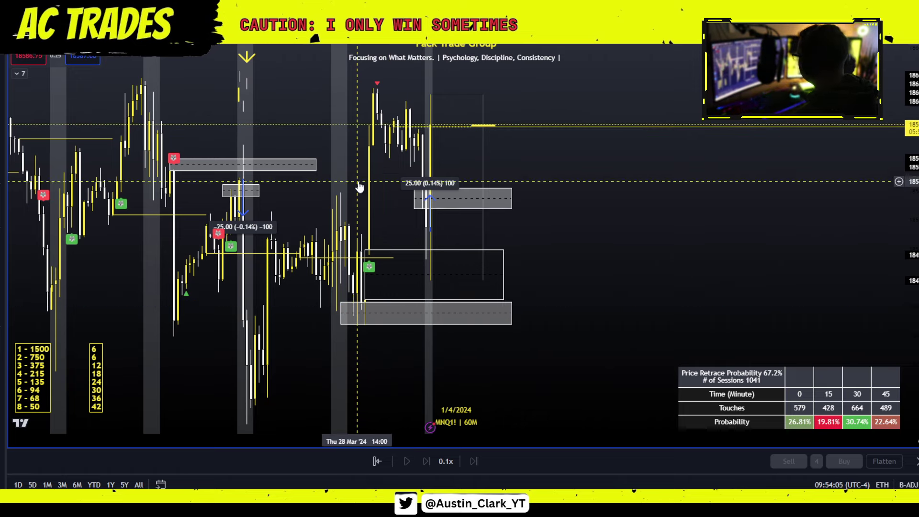
left_click_drag(434, 347, 616, 290)
scroll(617, 291, "down", 2)
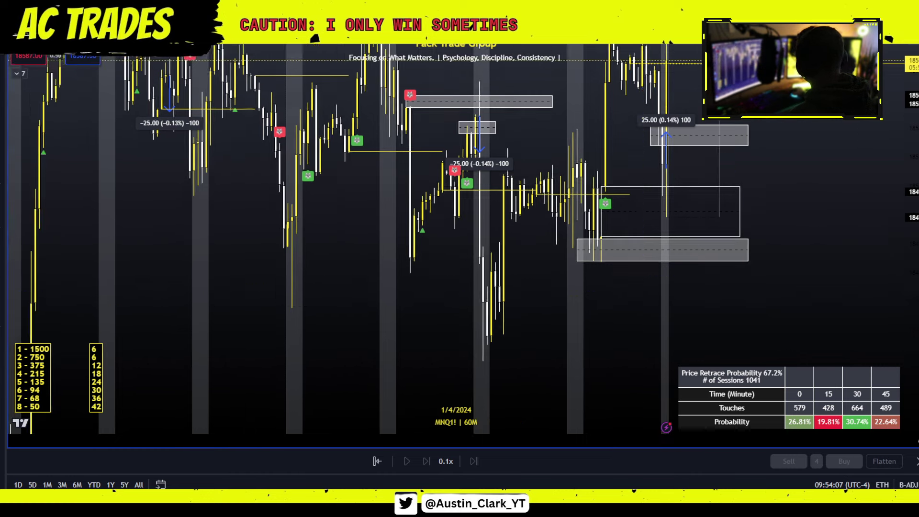
scroll(749, 268, "up", 4)
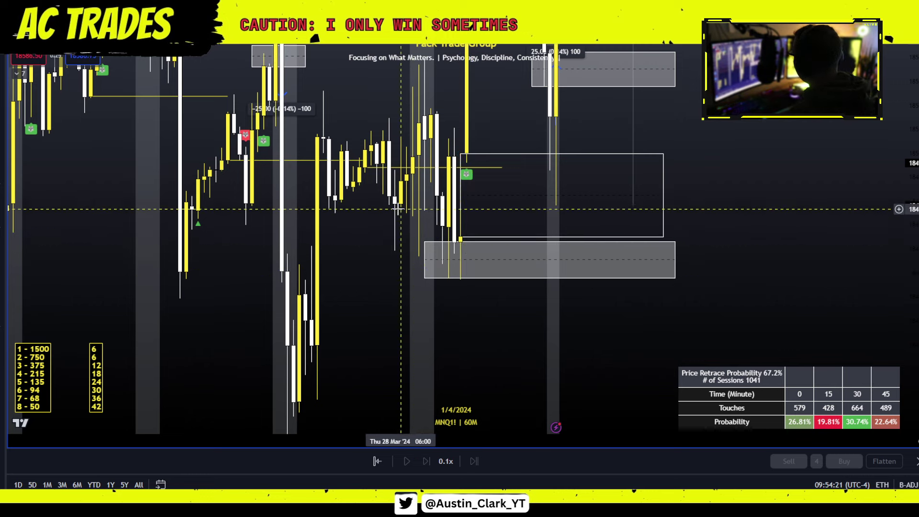
left_click(424, 261)
left_click_drag(424, 261, 457, 267)
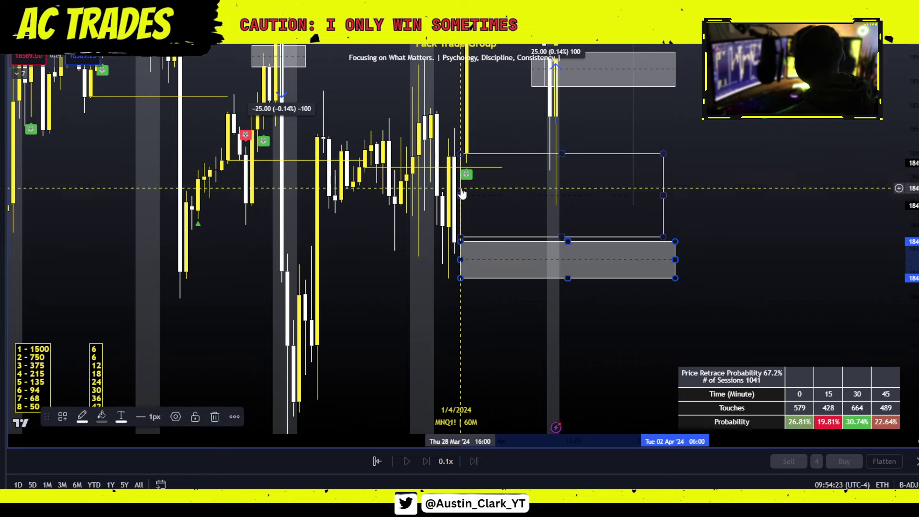
left_click_drag(479, 144, 461, 246)
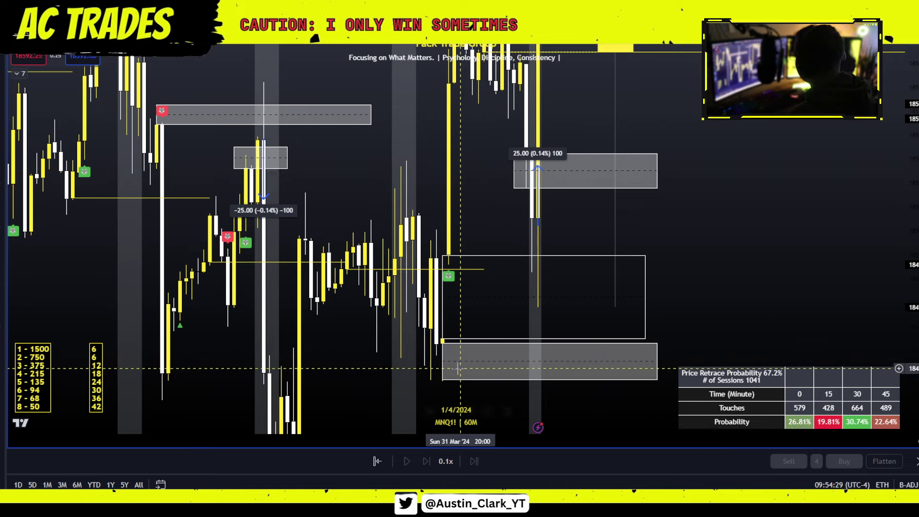
left_click(444, 363)
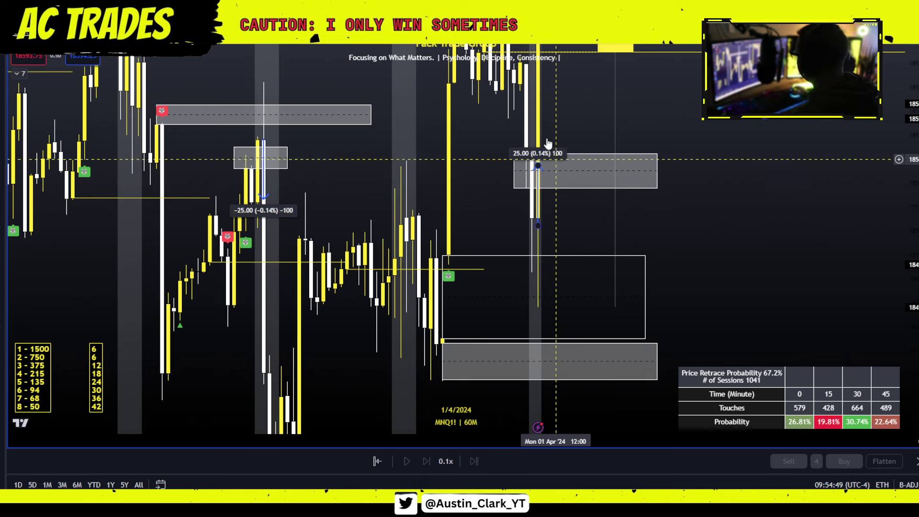
Step: Reset the chart view and switch the chart back to the 1-minute timeframe
key("alt+r")
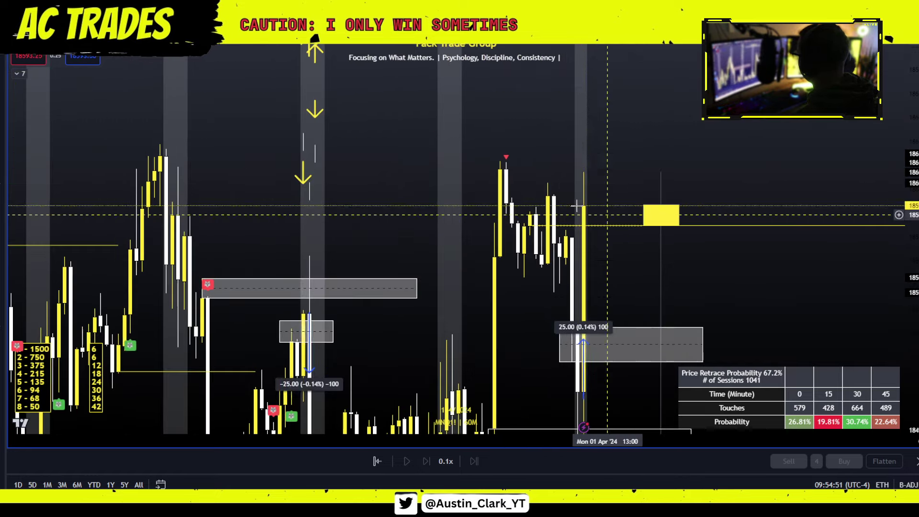
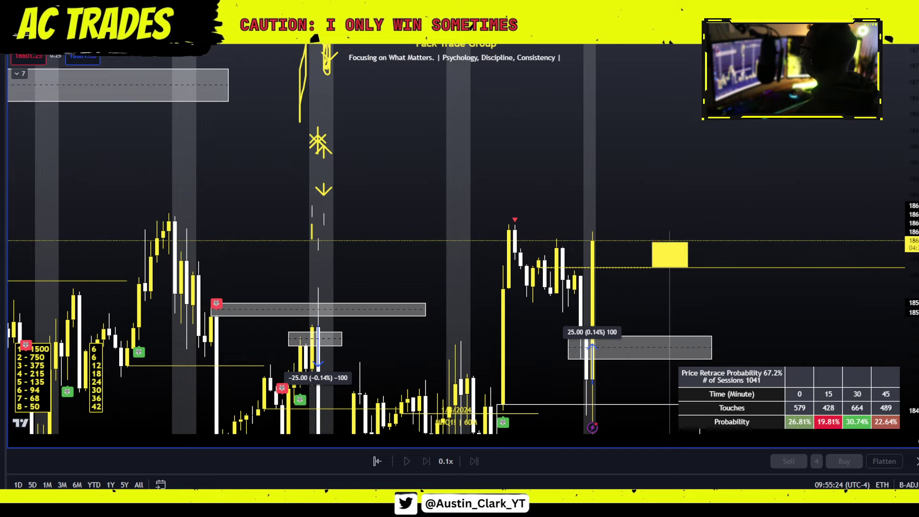
key("1")
key("Return")
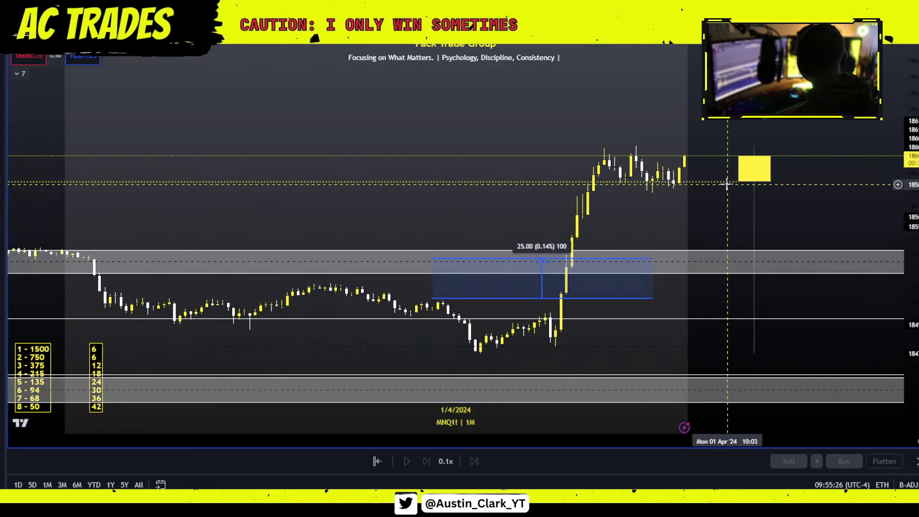